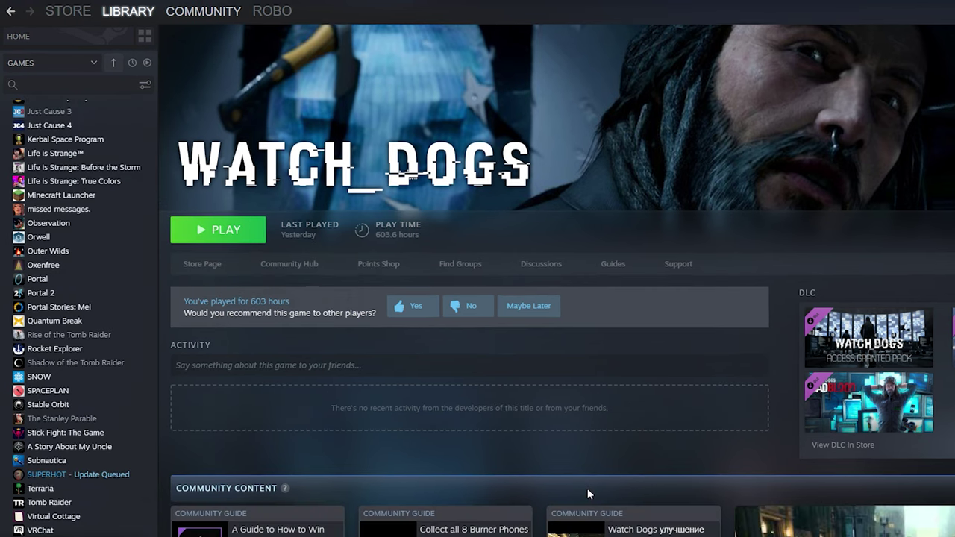
- Launch ReShade_Setup_5.1.0.exe and choose Watch_Dogs (watch_dogs.exe) as the game to install ReShade for
key("super")
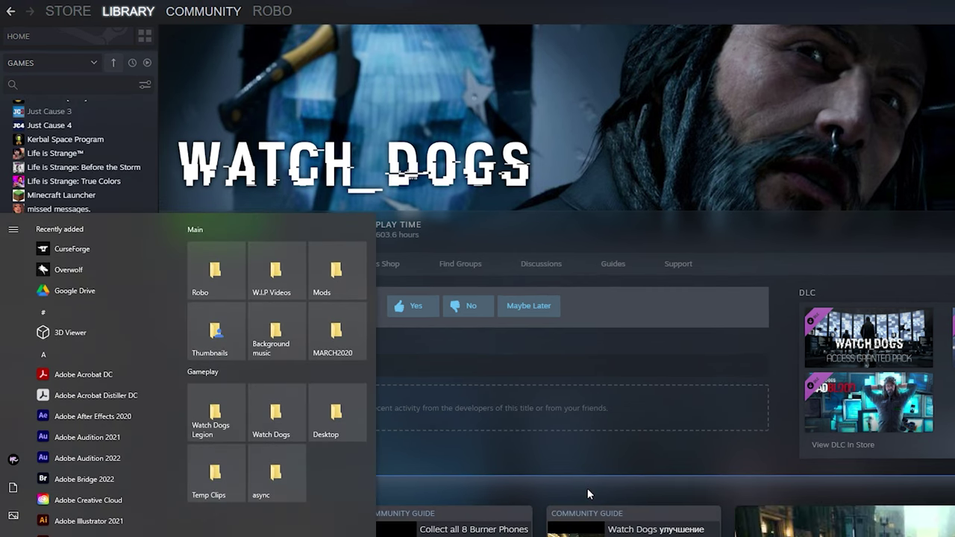
type("reshade")
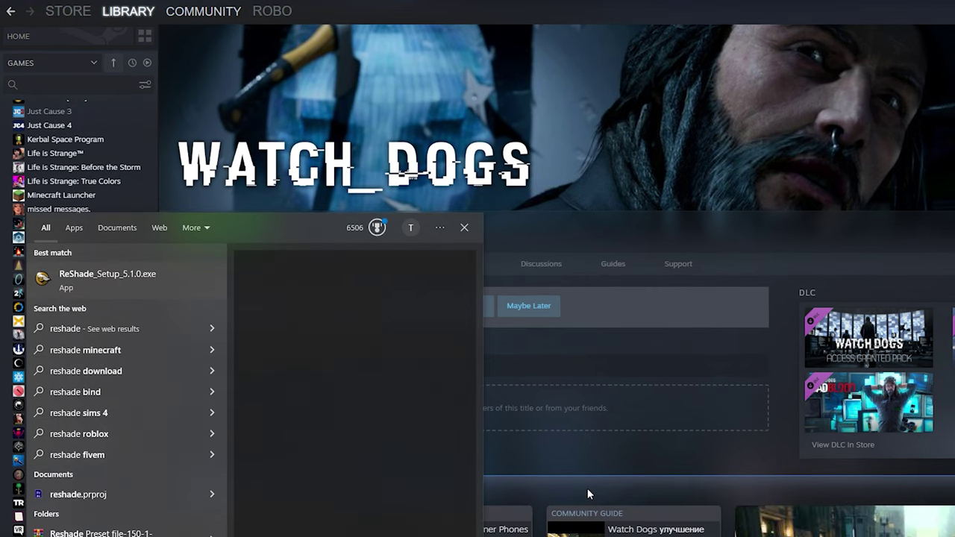
key("Return")
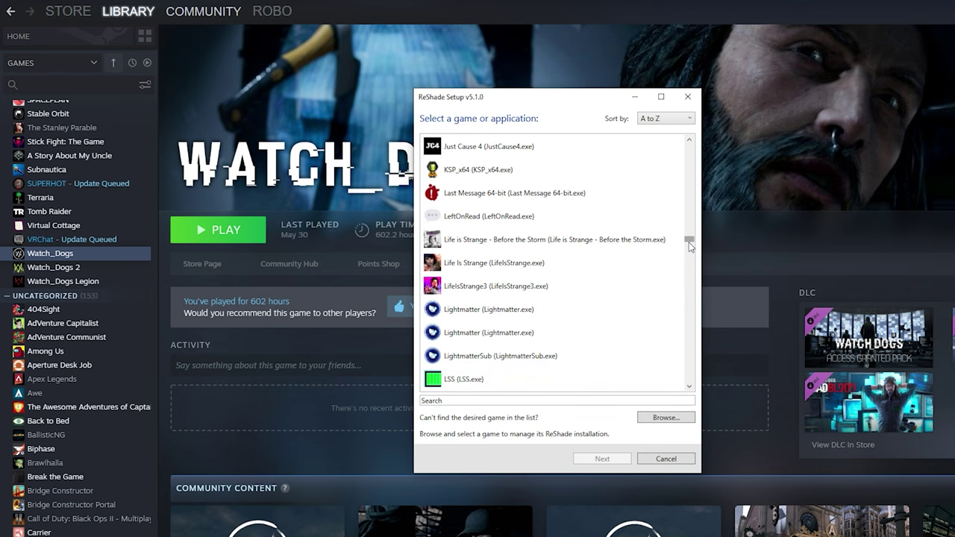
scroll(690, 247, "down", 15)
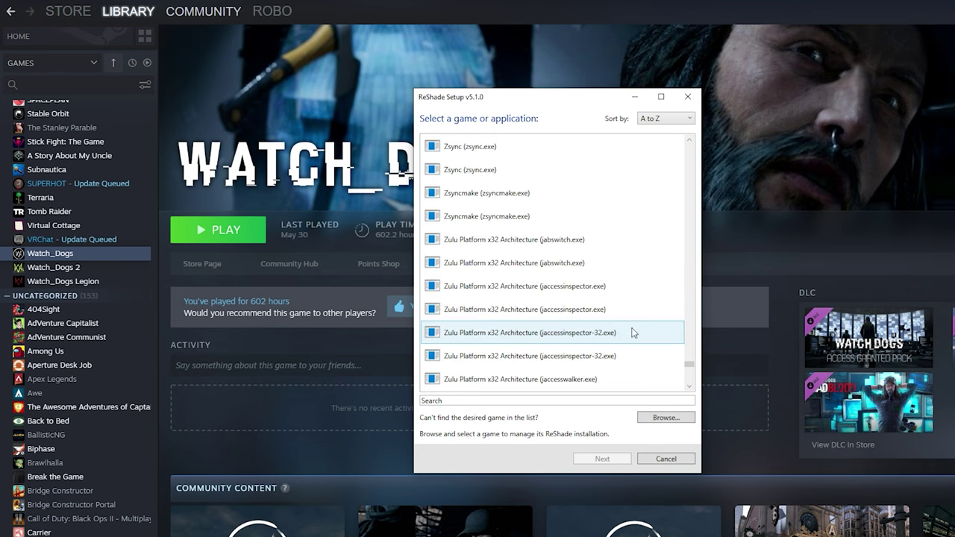
scroll(626, 346, "down", 5)
scroll(616, 344, "down", 2)
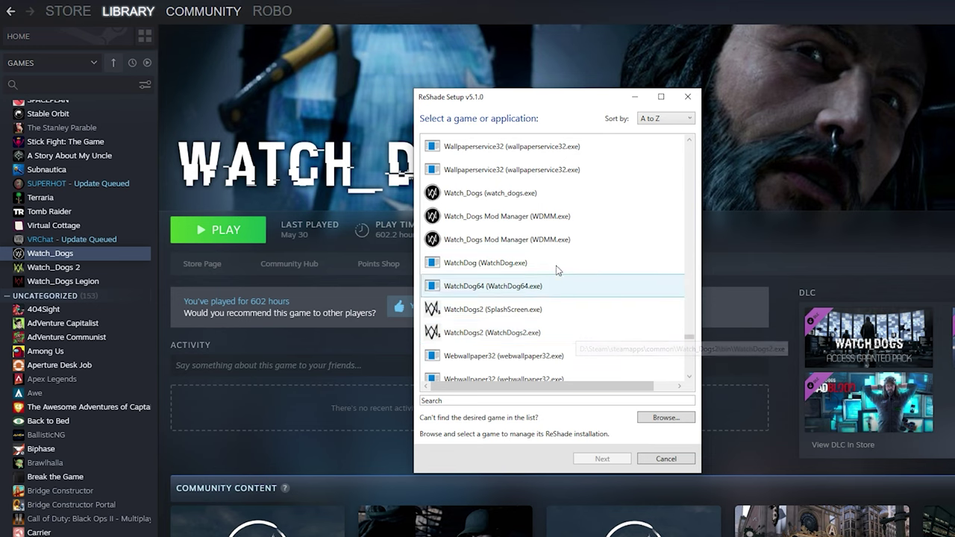
left_click(611, 191)
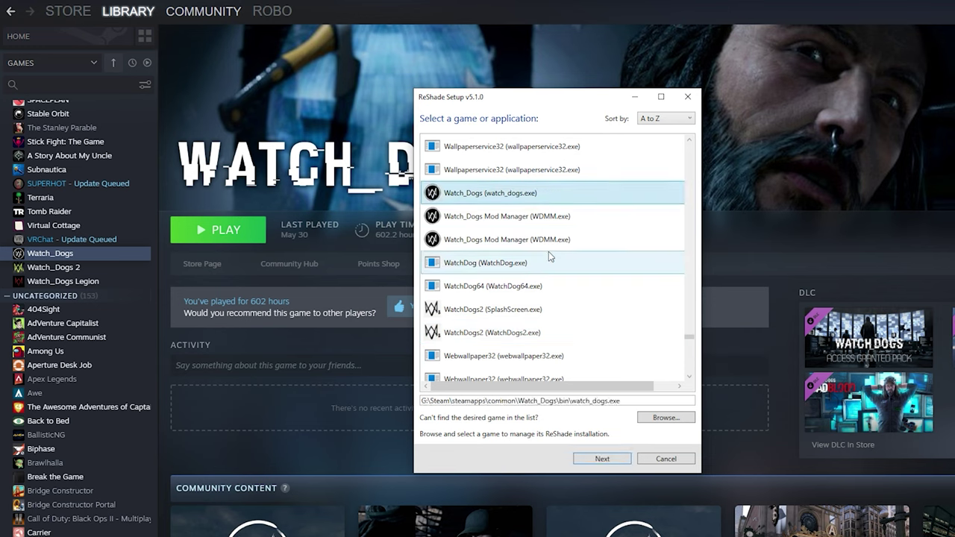
left_click(601, 458)
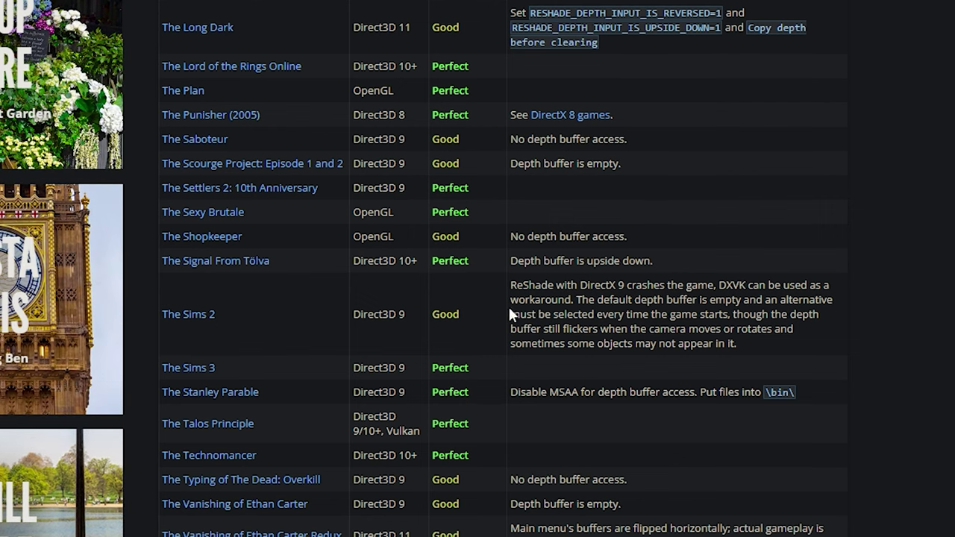
- Consult the game compatibility list, then confirm DirectX 10/11/12 as the rendering API and continue without a preset file
scroll(559, 346, "down", 20)
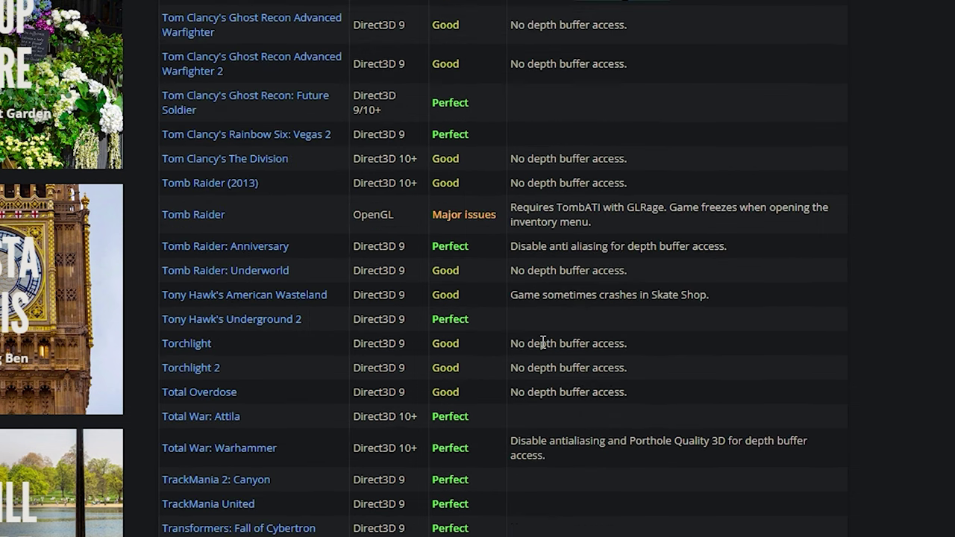
scroll(347, 339, "up", 1)
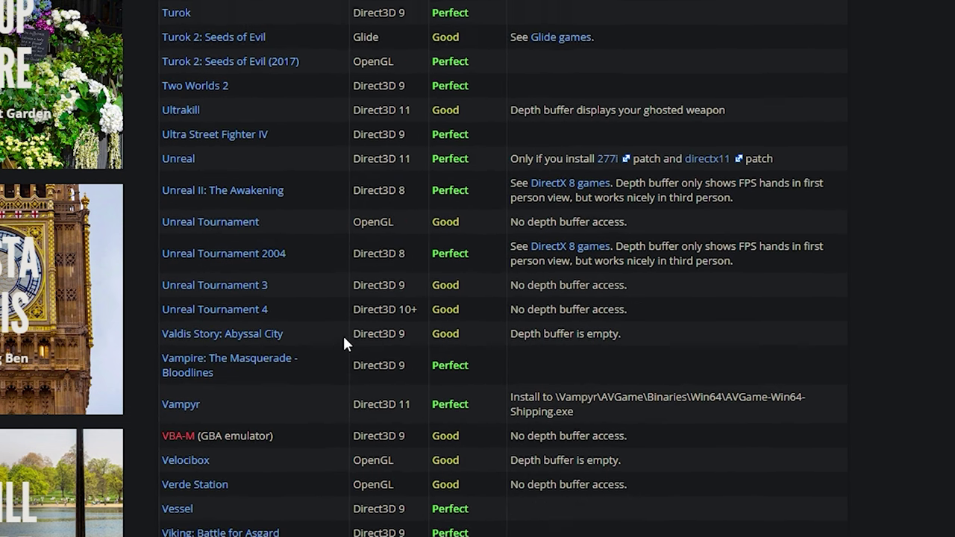
scroll(348, 341, "down", 7)
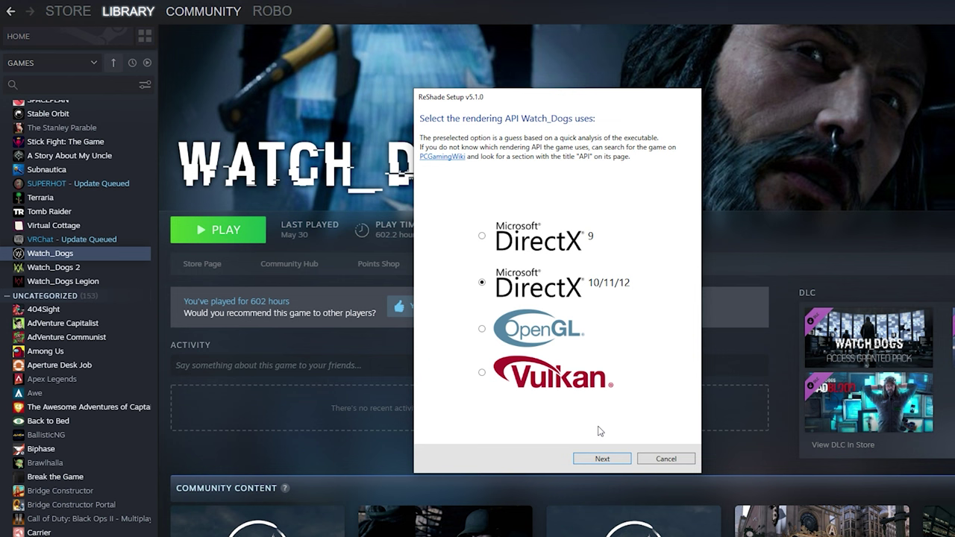
left_click(602, 460)
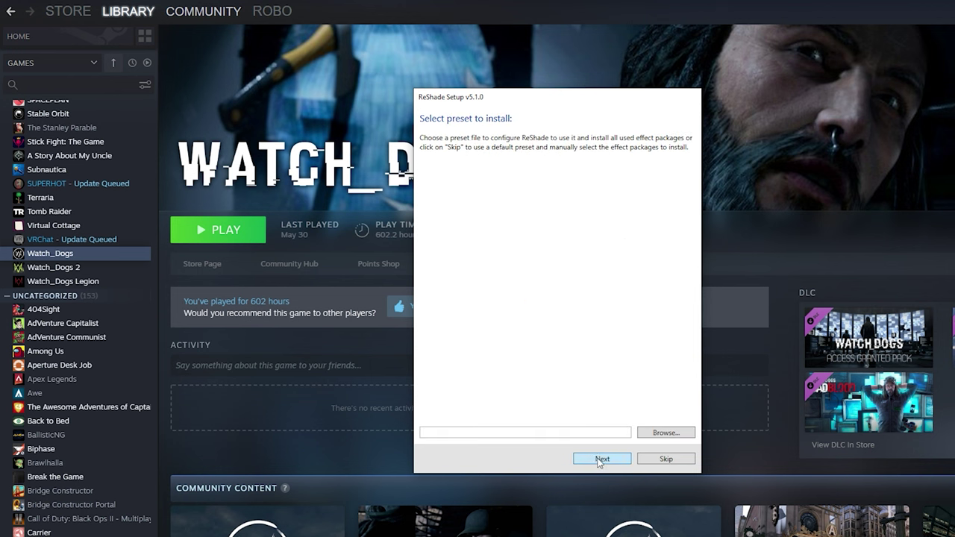
left_click(599, 459)
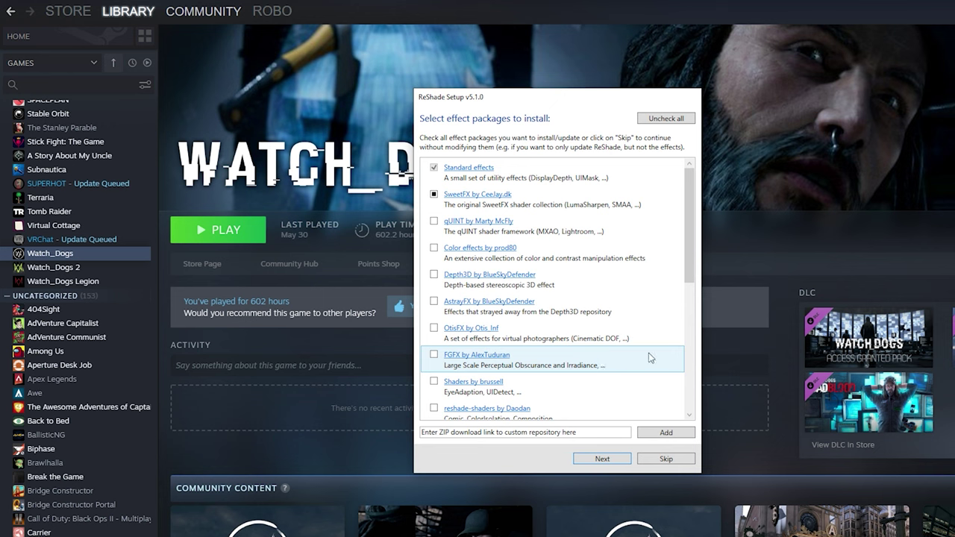
- Add the qUINT package to the selected effect packages, install all their effects and finish the ReShade setup
left_click_drag(688, 240, 675, 276)
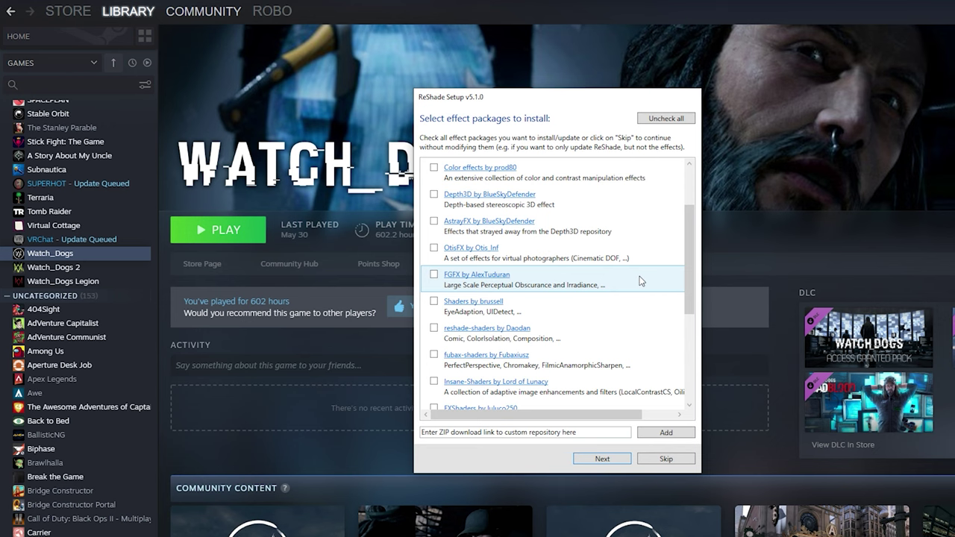
scroll(640, 281, "down", 3)
scroll(566, 284, "up", 6)
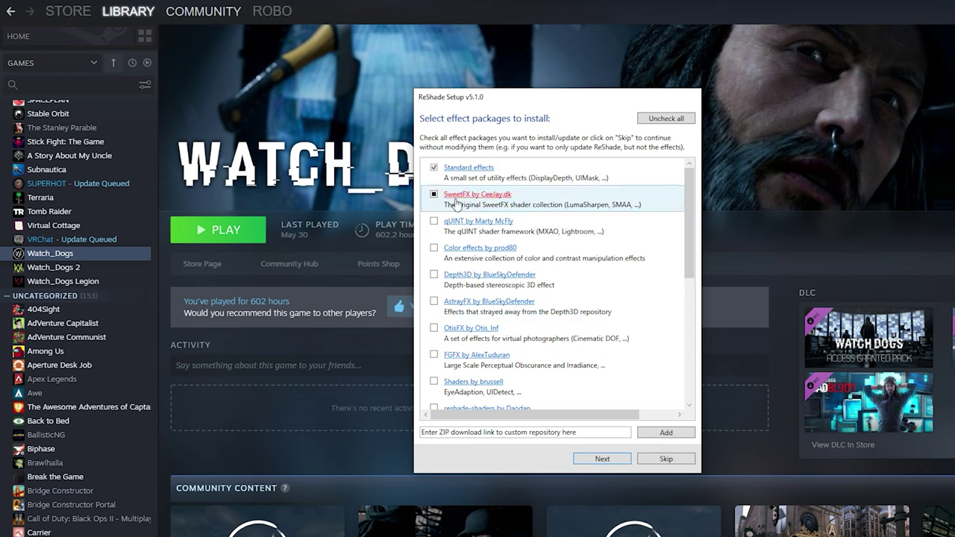
left_click(434, 222)
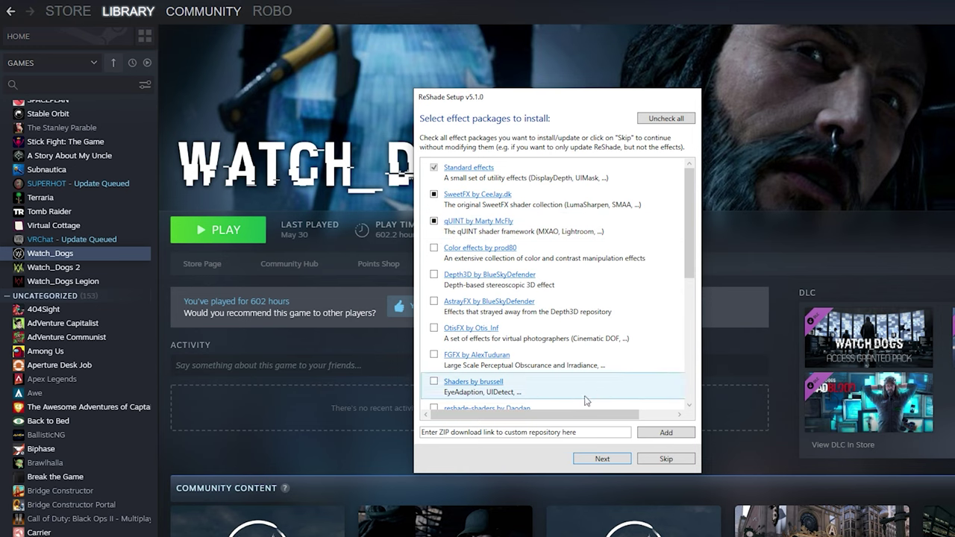
left_click(607, 461)
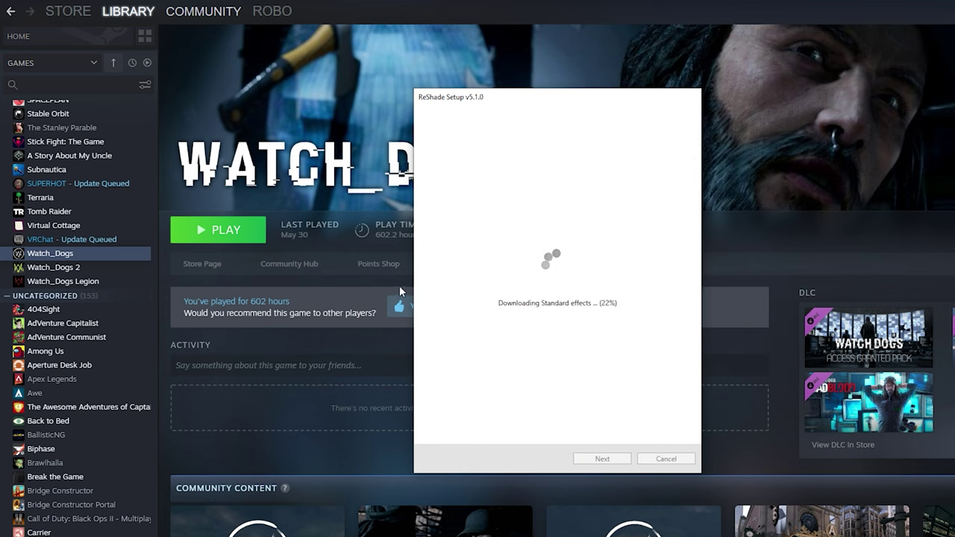
left_click(612, 460)
left_click(610, 459)
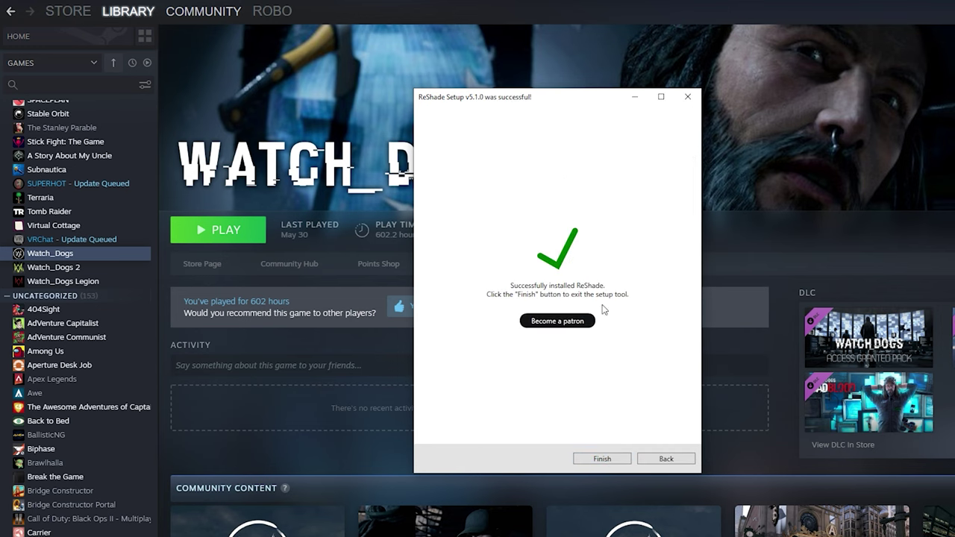
left_click(601, 460)
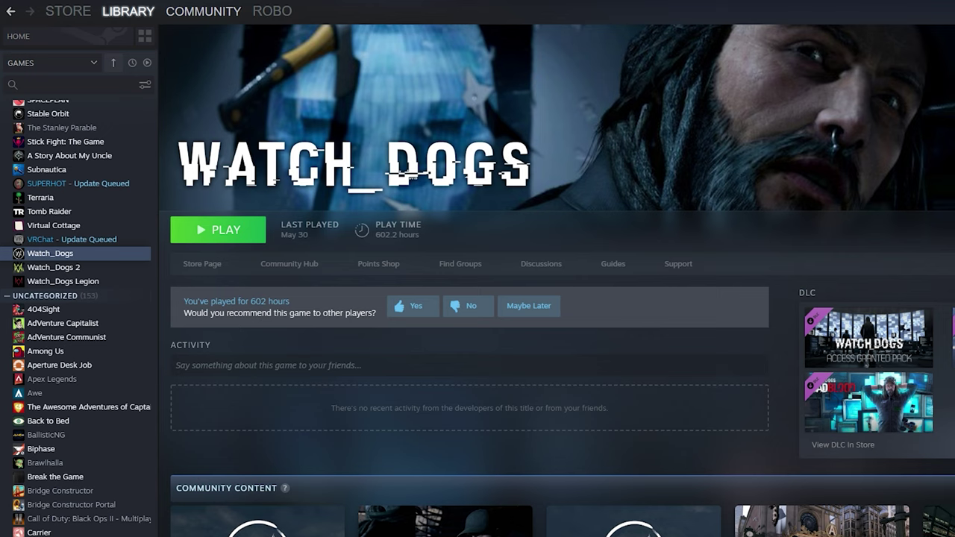
- Browse the local files of Watch_Dogs from the Steam library and select NextGen Cold.ini in the bin folder
right_click(106, 255)
mouse_move(159, 328)
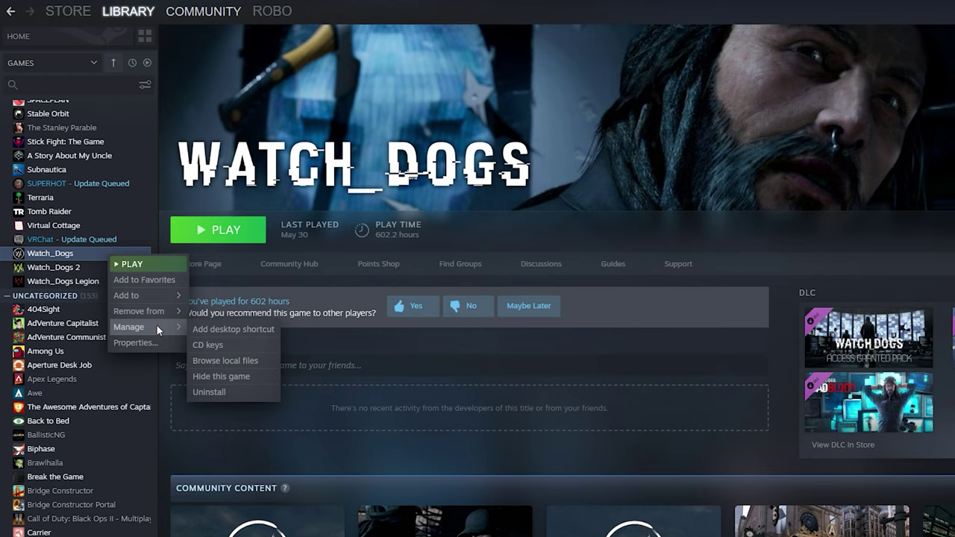
left_click(229, 362)
double_click(113, 53)
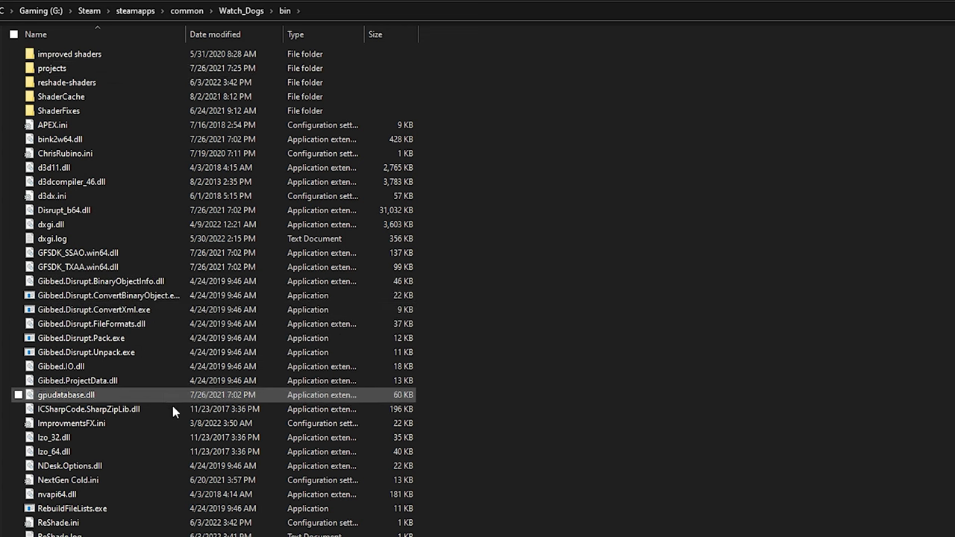
left_click(105, 479)
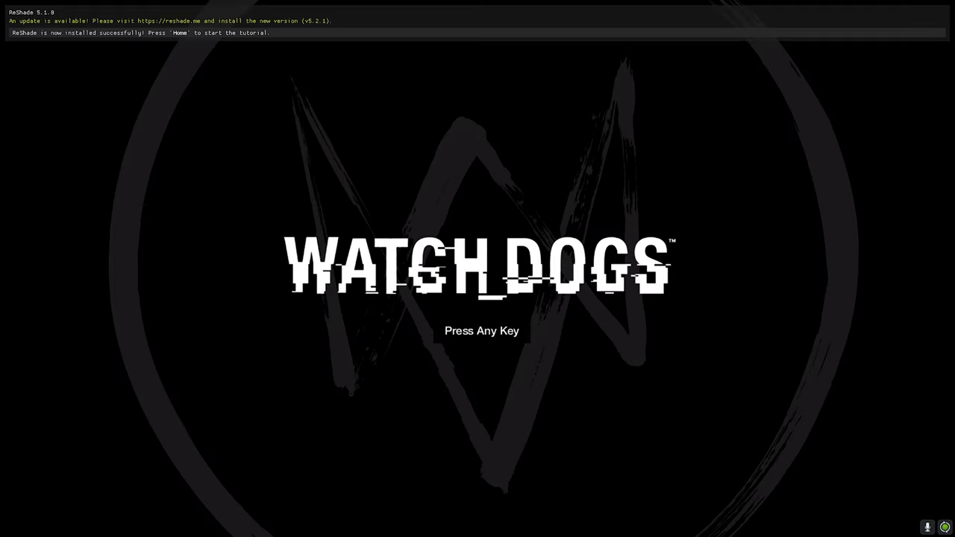
- Open the ReShade overlay in the running Watch_Dogs game and skip its tutorial
key("Home")
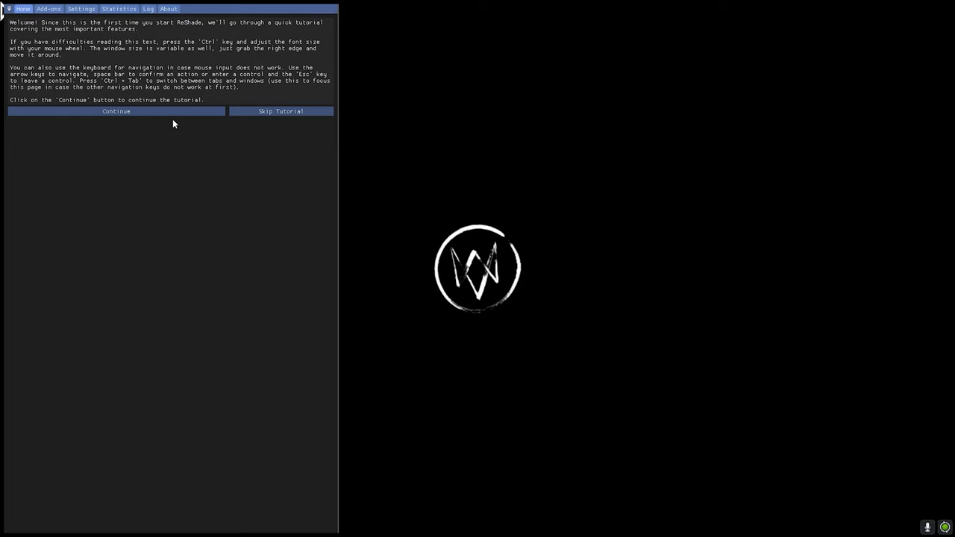
left_click(268, 112)
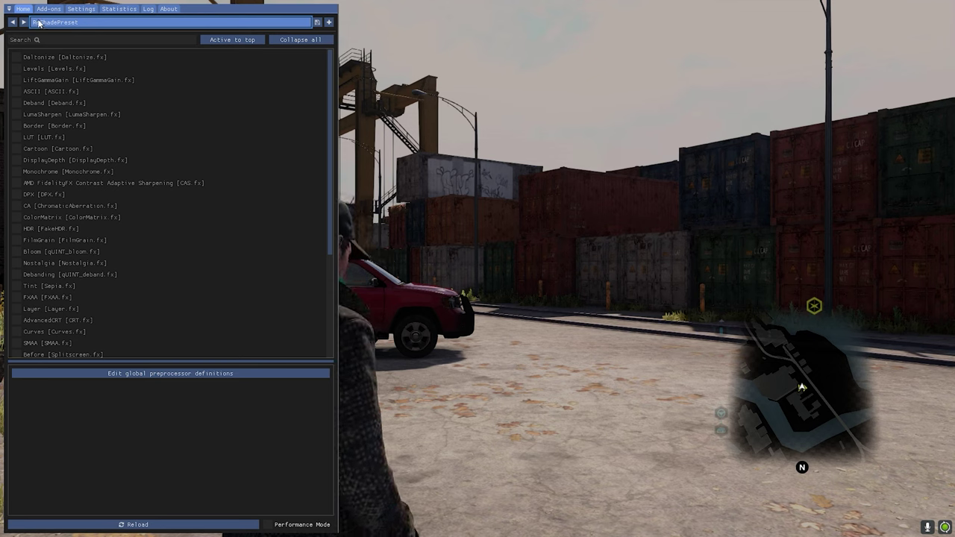
- Load the APEX.ini preset from the game's bin folder in the ReShade overlay
left_click(90, 23)
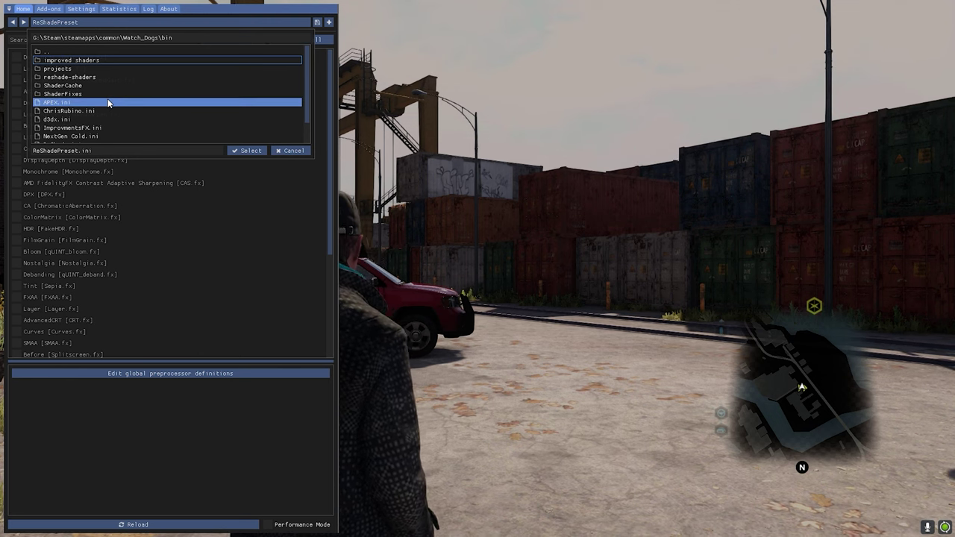
left_click(140, 102)
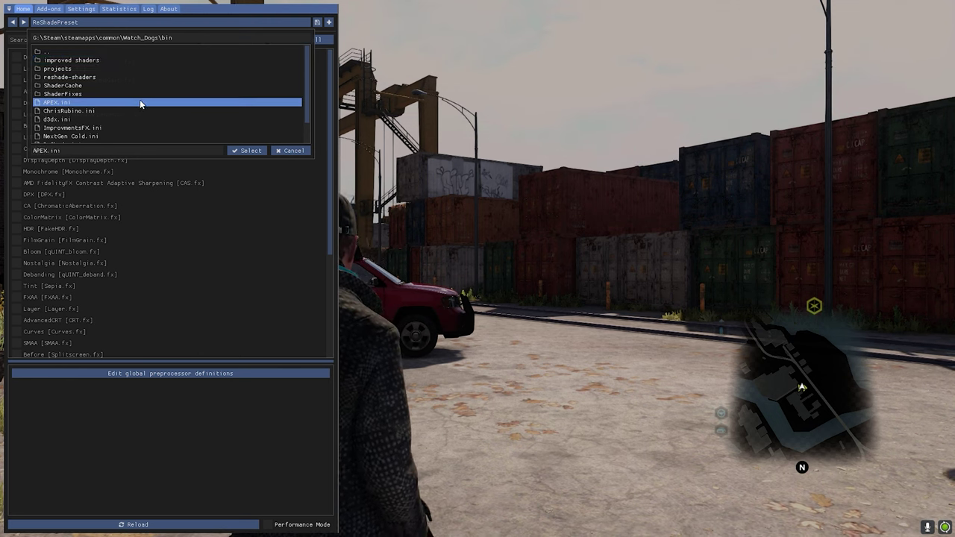
left_click(253, 152)
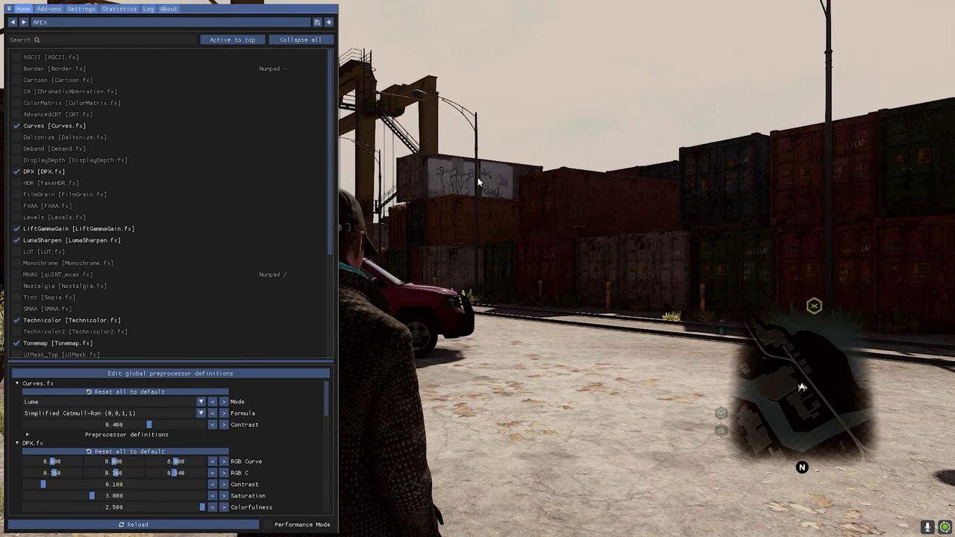
- Switch the active ReShade preset to NextGen Cold.ini from the game's bin folder
left_click(65, 23)
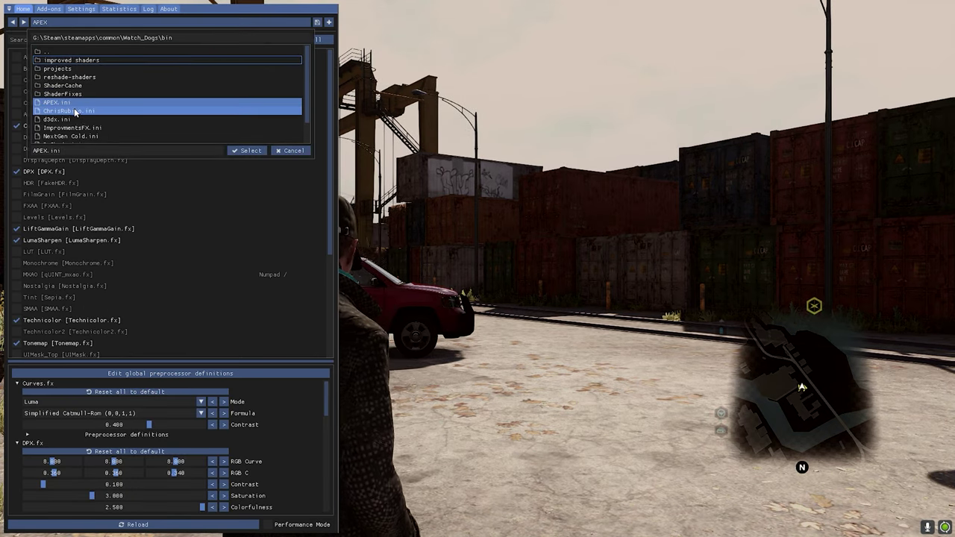
left_click(77, 137)
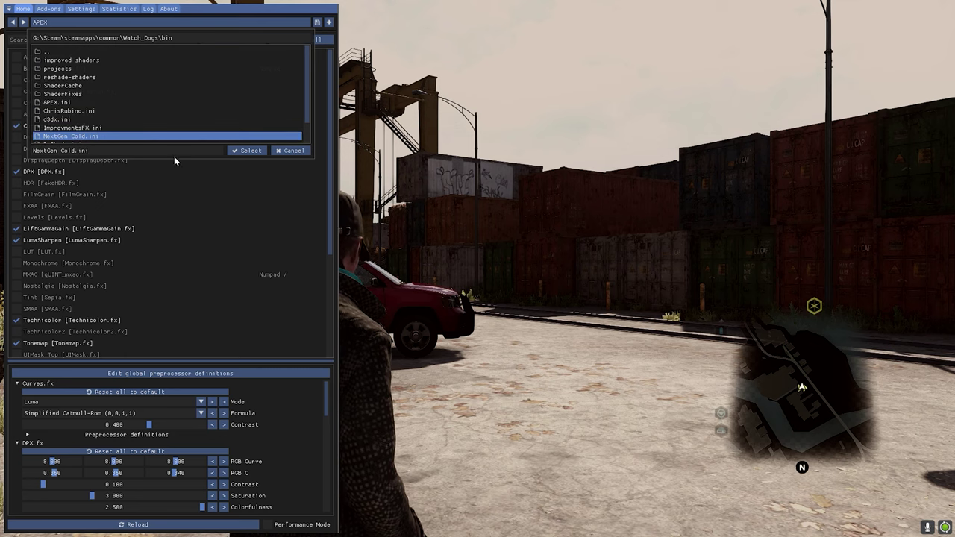
left_click(252, 152)
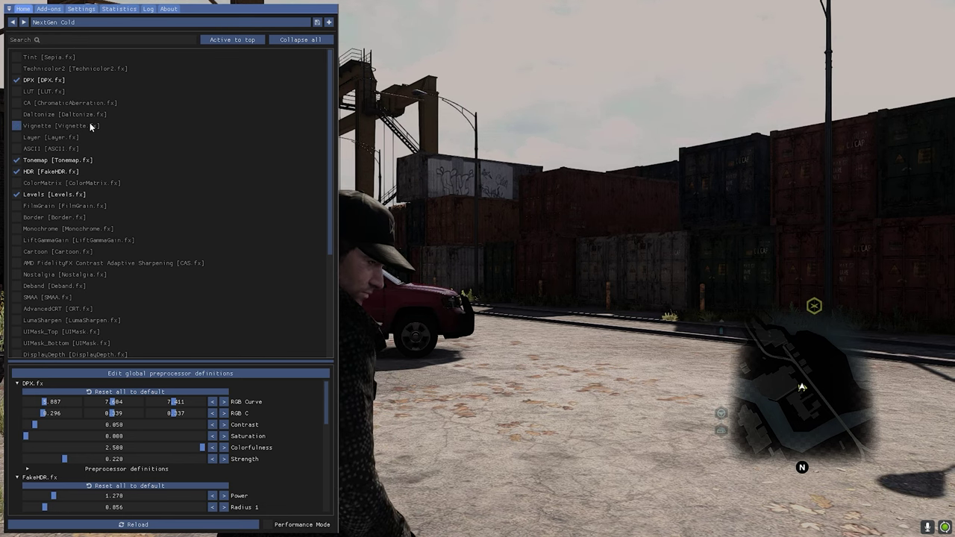
- Assign the numpad minus key as the effect toggle key in the ReShade settings
left_click(81, 9)
left_click(118, 9)
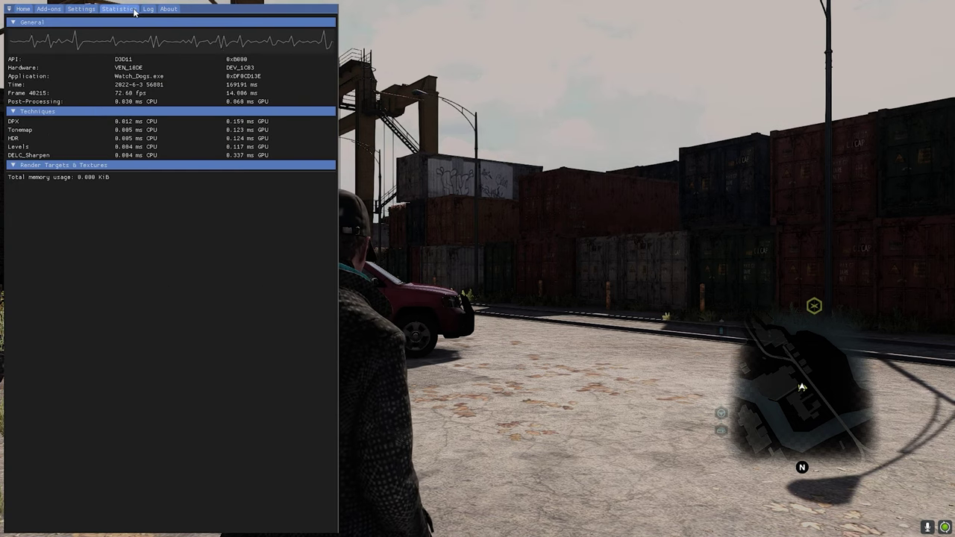
left_click(80, 8)
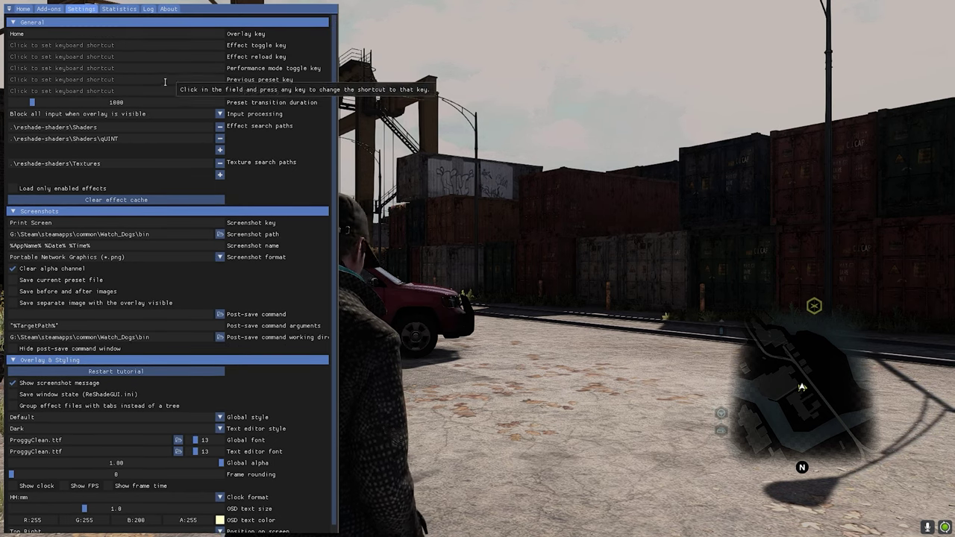
left_click(127, 46)
key("KP_Subtract")
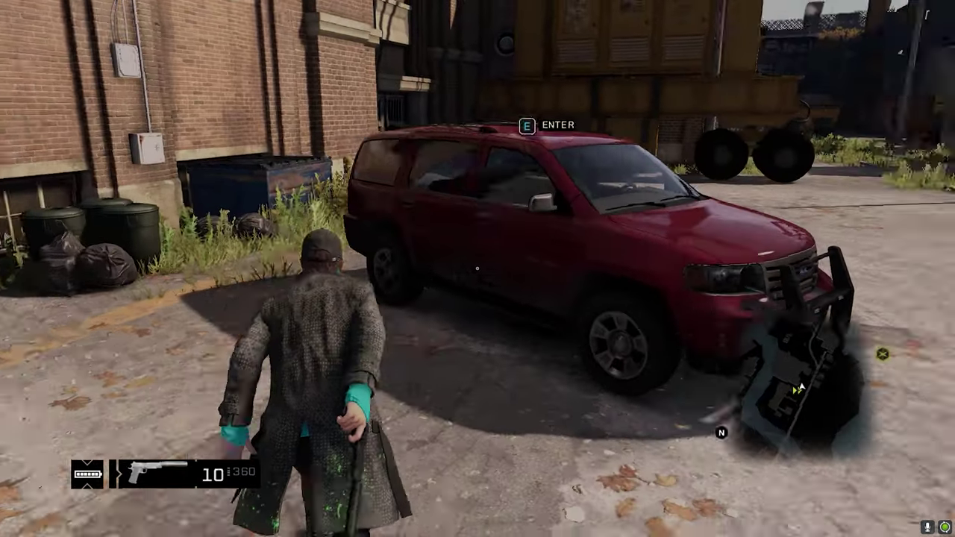
key("w")
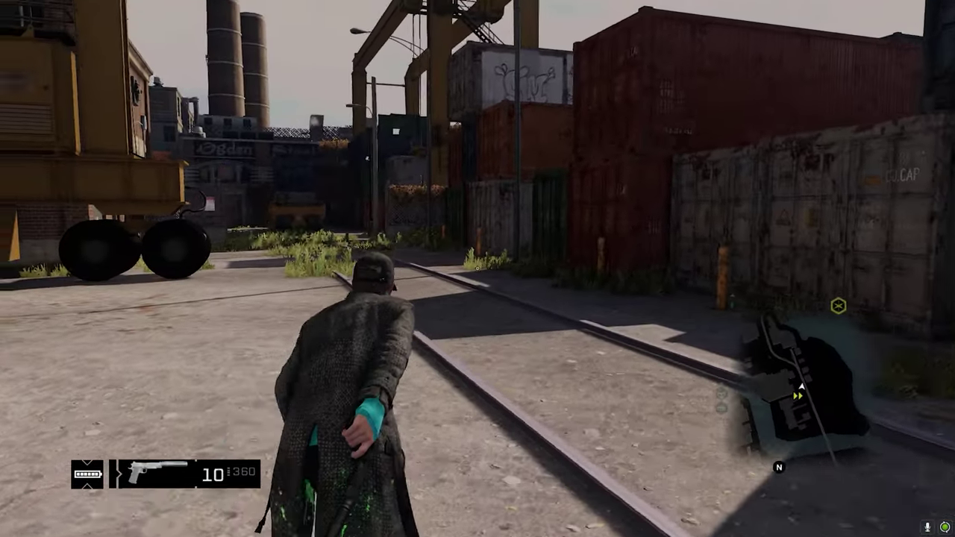
key("w")
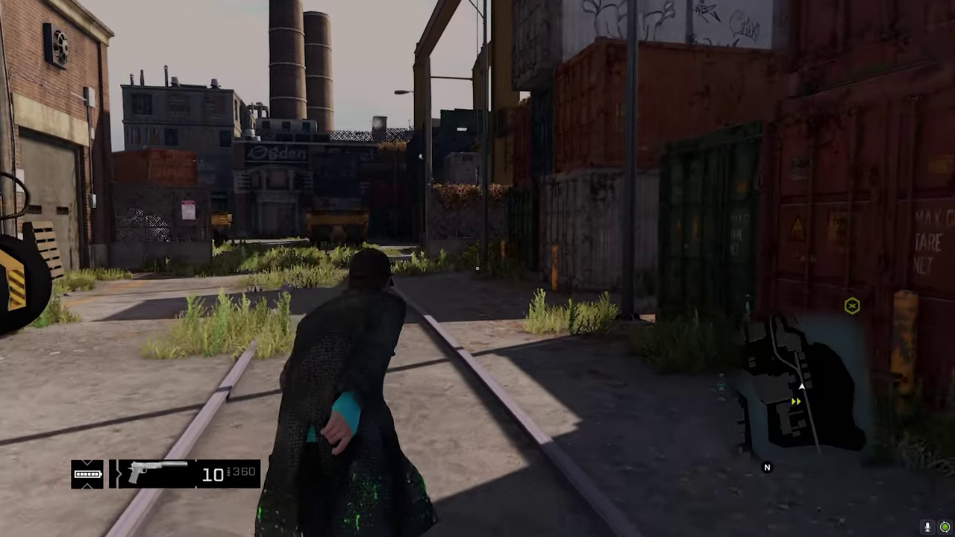
key("w")
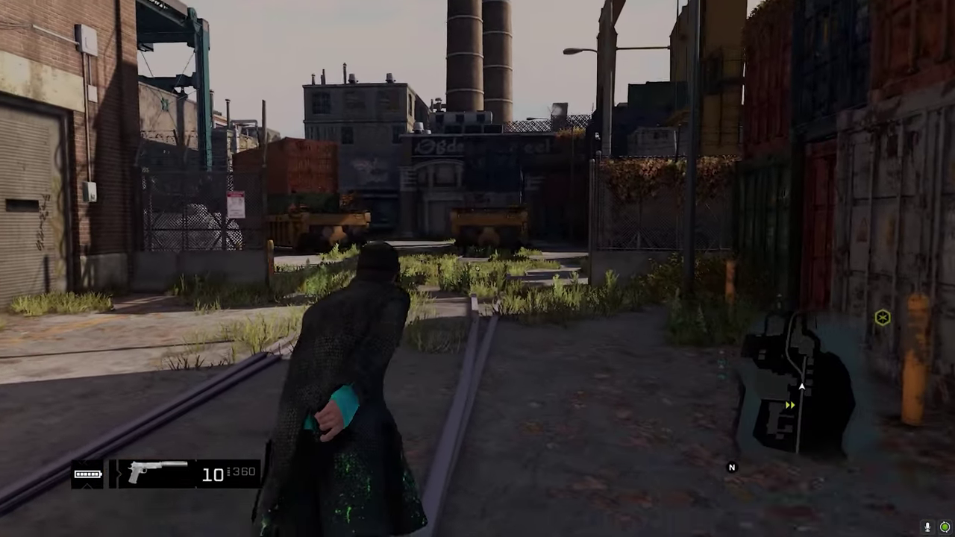